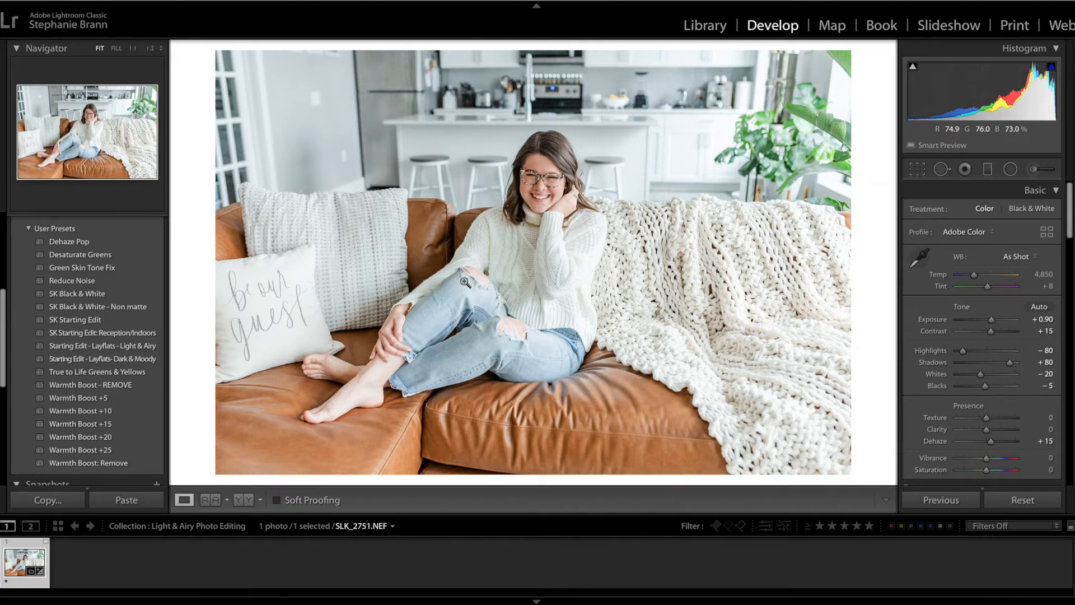
Step: Reset all of the photo's adjustments, then set Highlights to −100 and Shadows to +100
click(1007, 501)
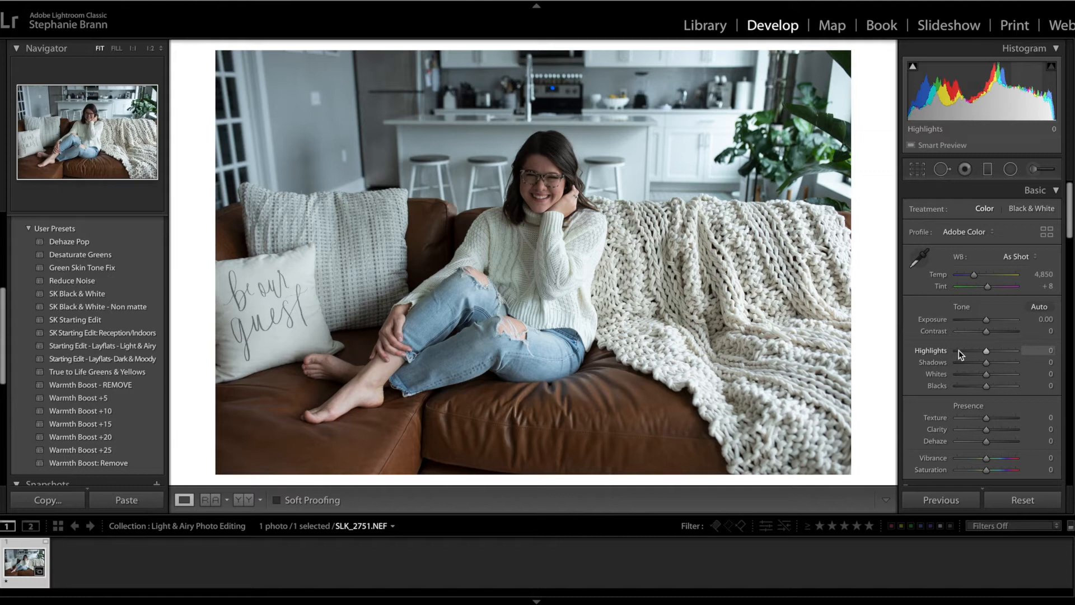
drag(958, 351, 1026, 360)
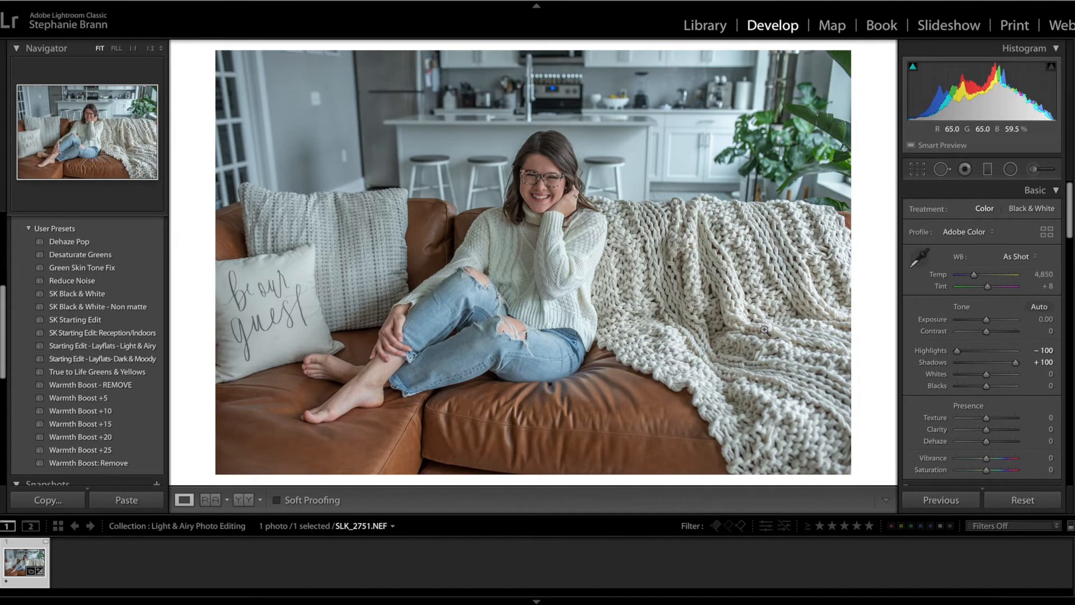
Step: Brighten the photo by setting the Exposure to +0.90
key(equal)
key(equal)
key(equal)
key(equal)
key(equal)
key(equal)
key(equal)
key(equal)
key(equal)
key(equal)
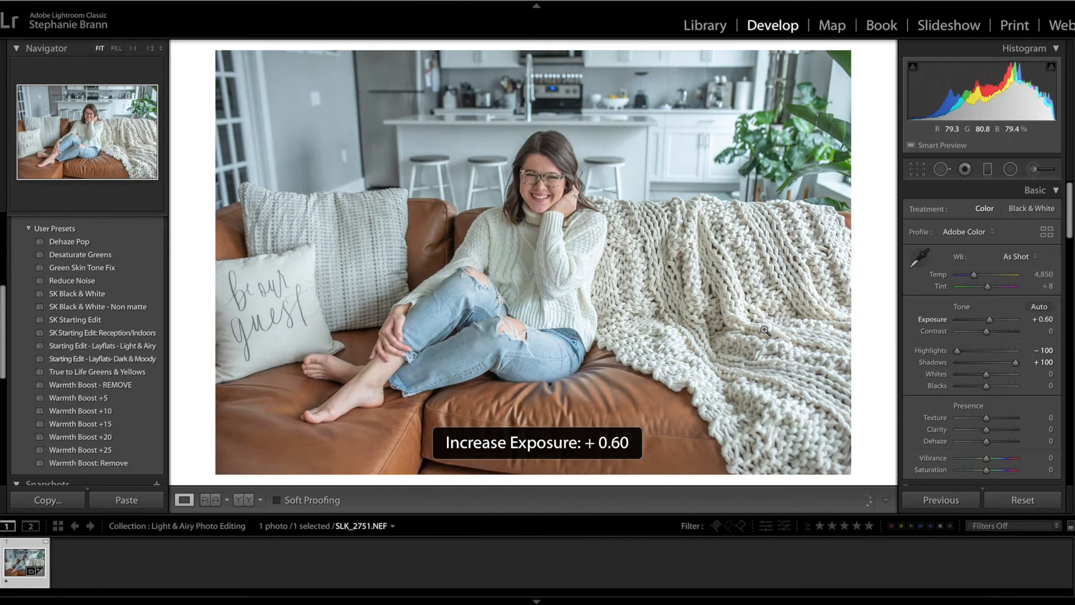
key(equal)
key(minus)
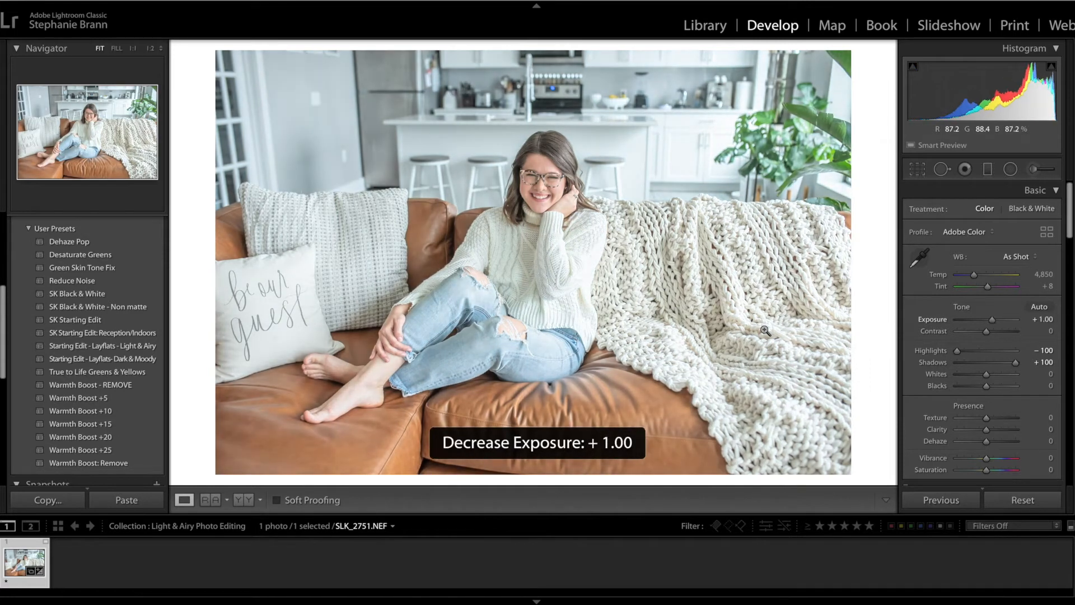
key(minus)
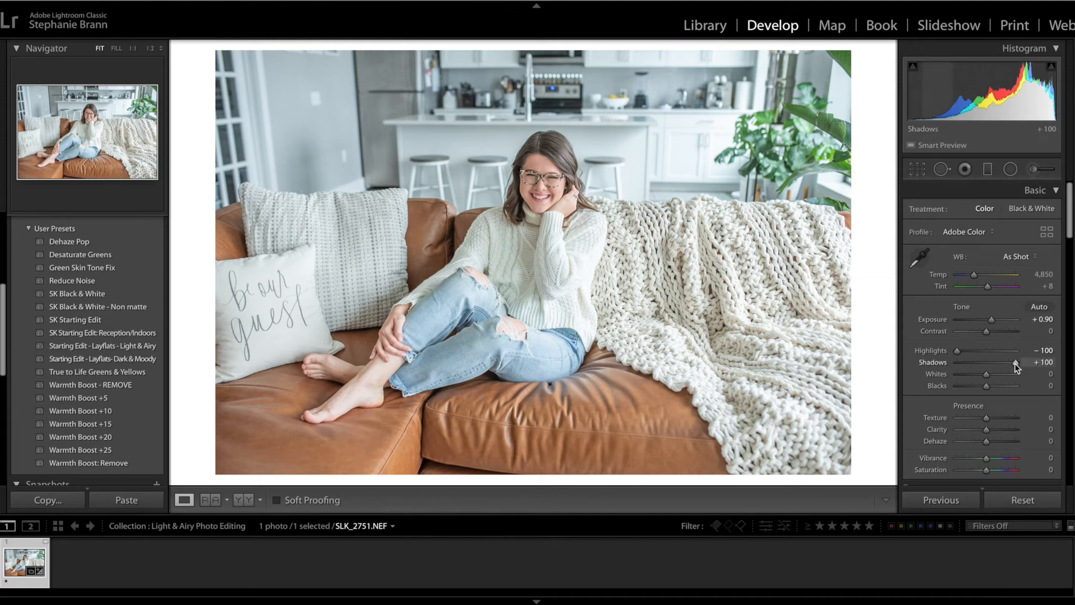
Step: Reduce Shadows to +48 and set the Exposure to +1.00
drag(1014, 363, 1000, 363)
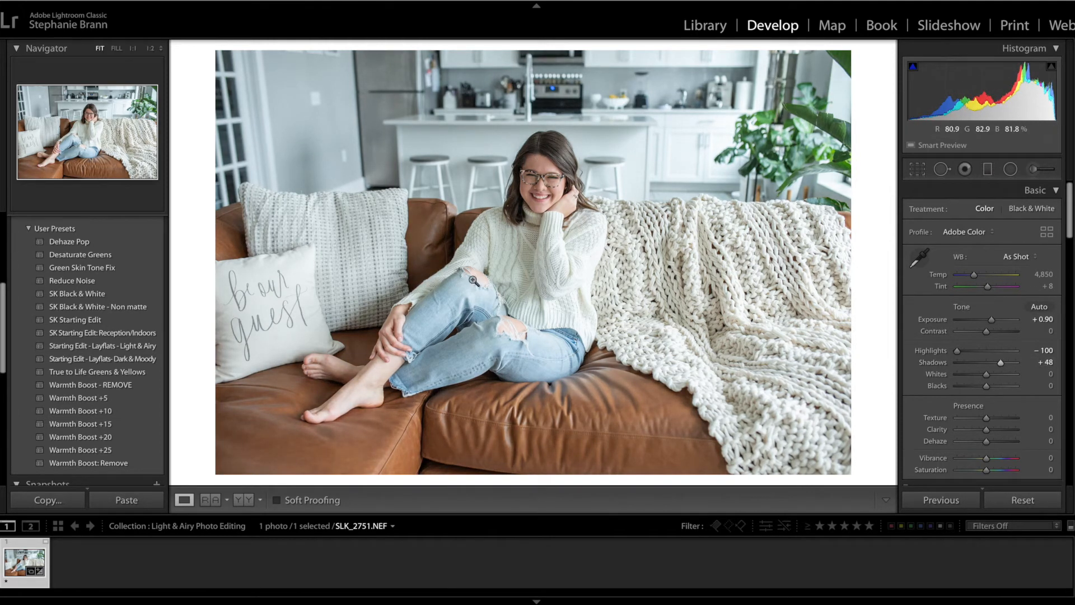
key(equal)
key(equal)
key(equal)
key(minus)
key(minus)
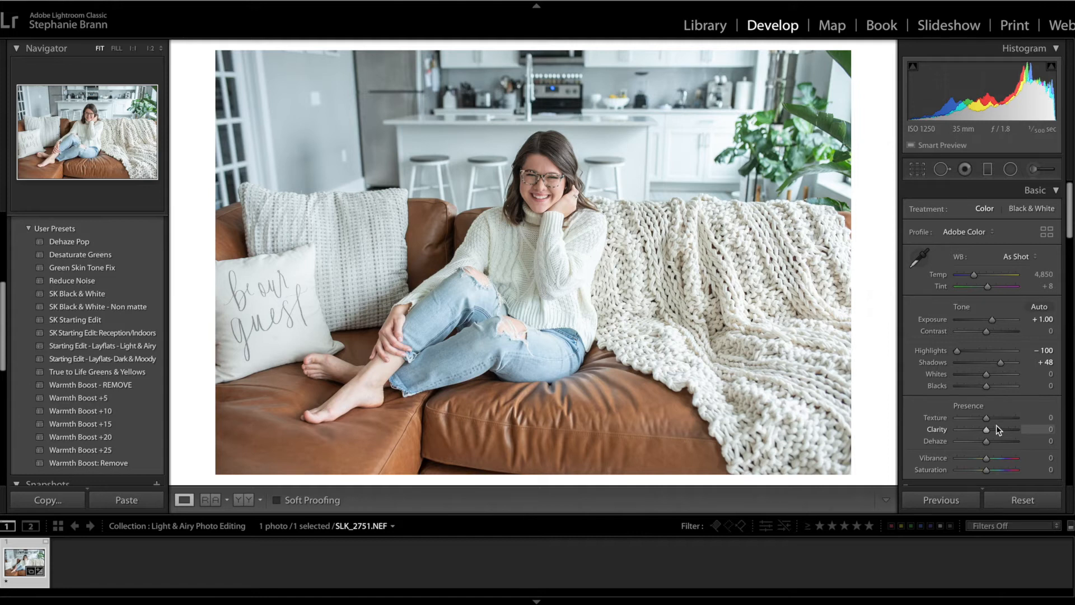
Step: Set Dehaze to +12 and raise the Exposure to +1.40
drag(985, 443, 989, 442)
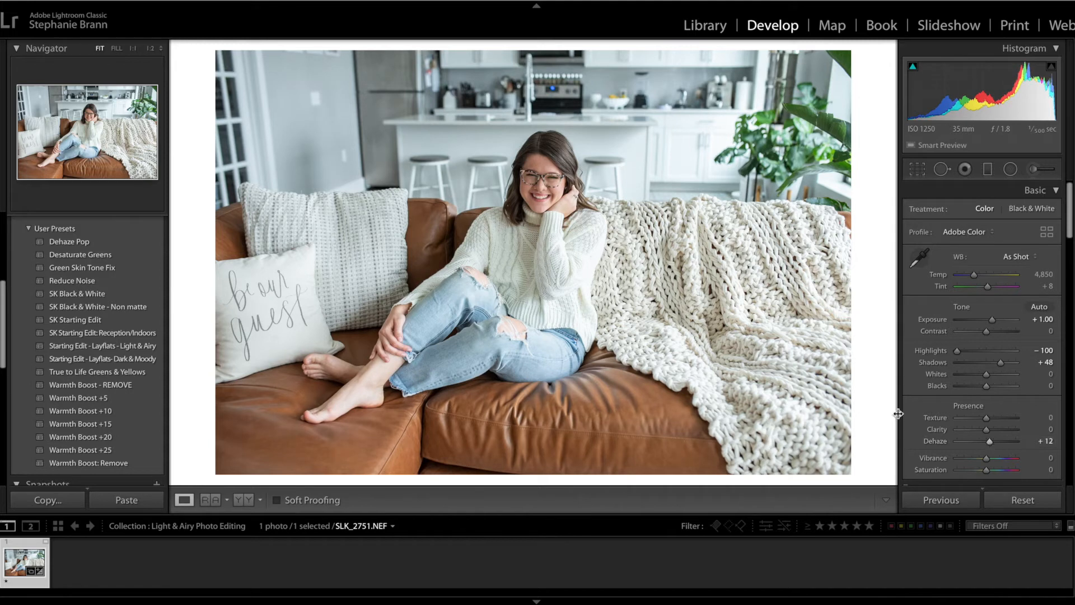
key(equal)
key(equal)
key(equal)
key(equal)
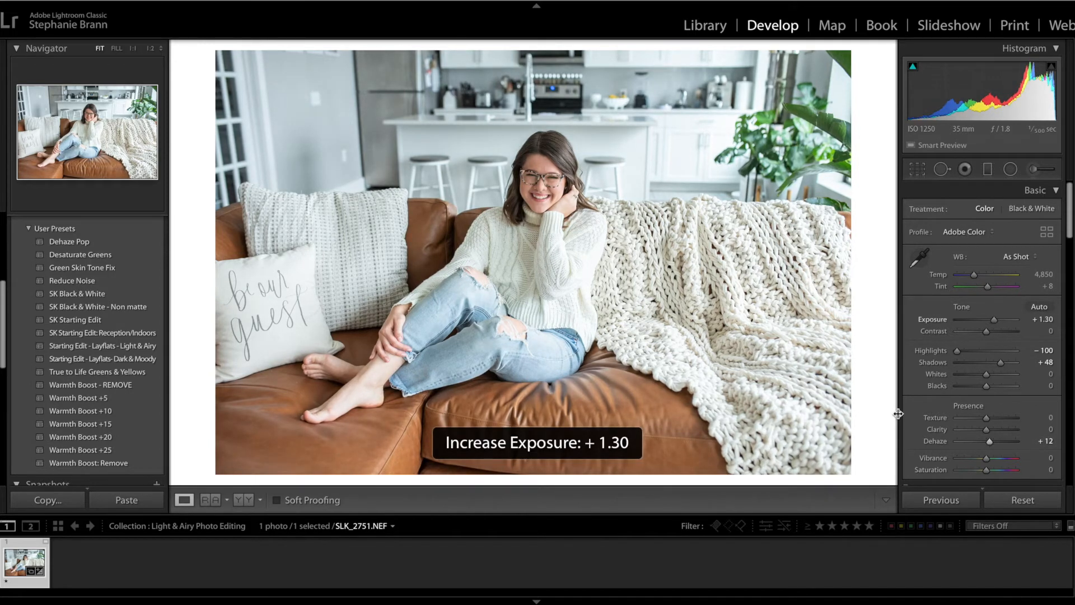
key(minus)
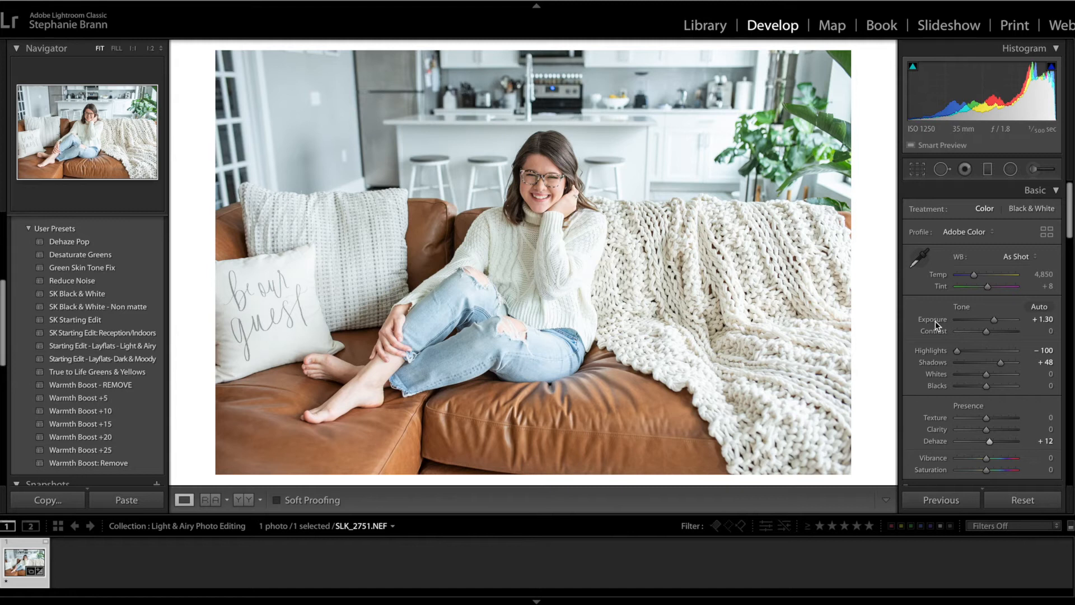
key(equal)
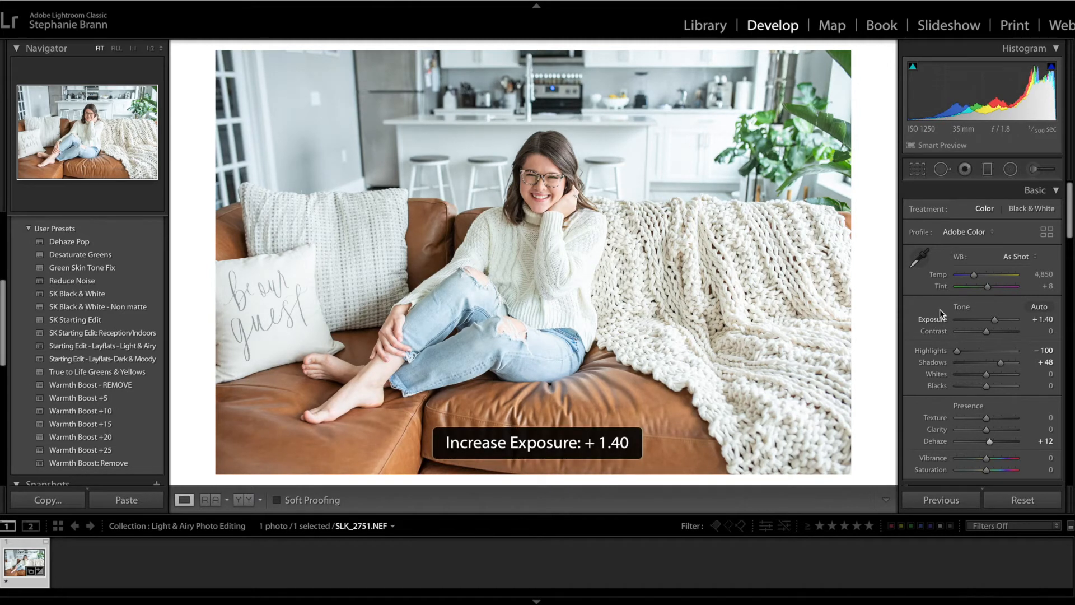
Step: Brighten the skin tones by setting the Orange luminance to +19 in the HSL color adjustments
scroll(952, 327, down, 3)
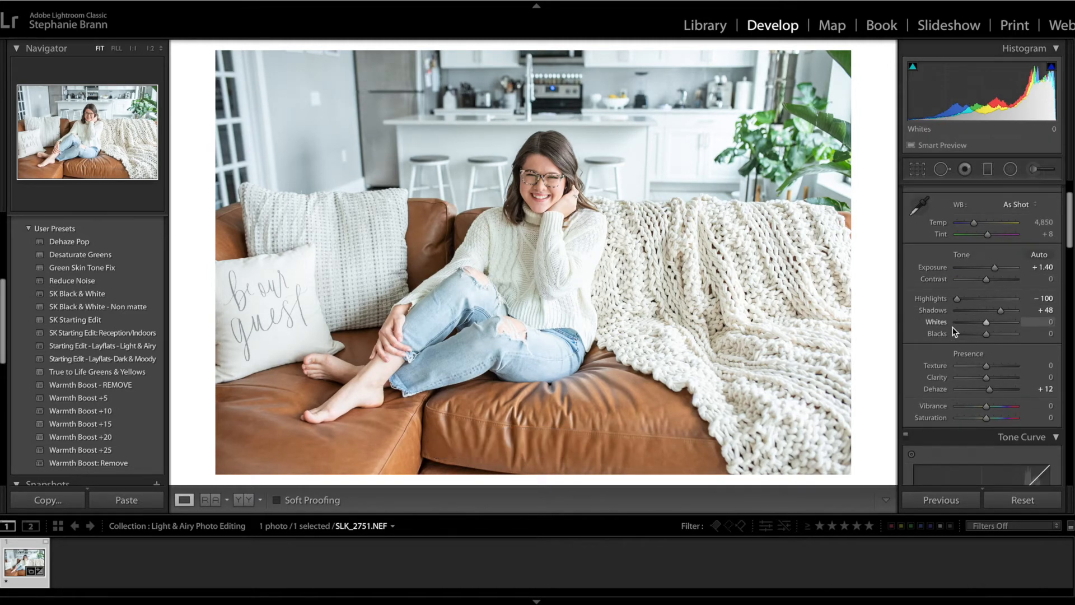
scroll(952, 327, down, 10)
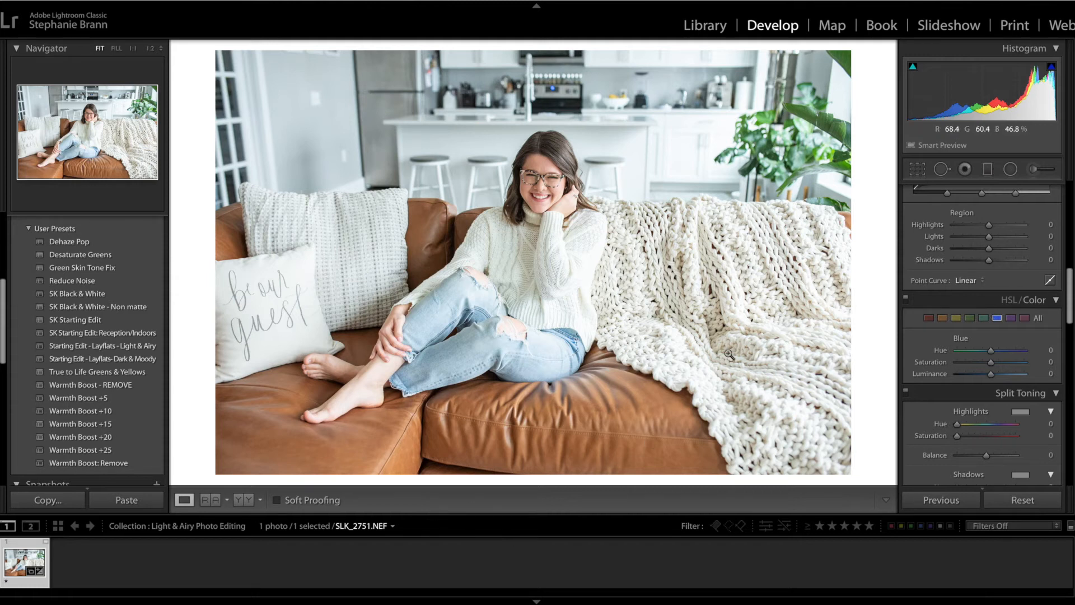
click(942, 318)
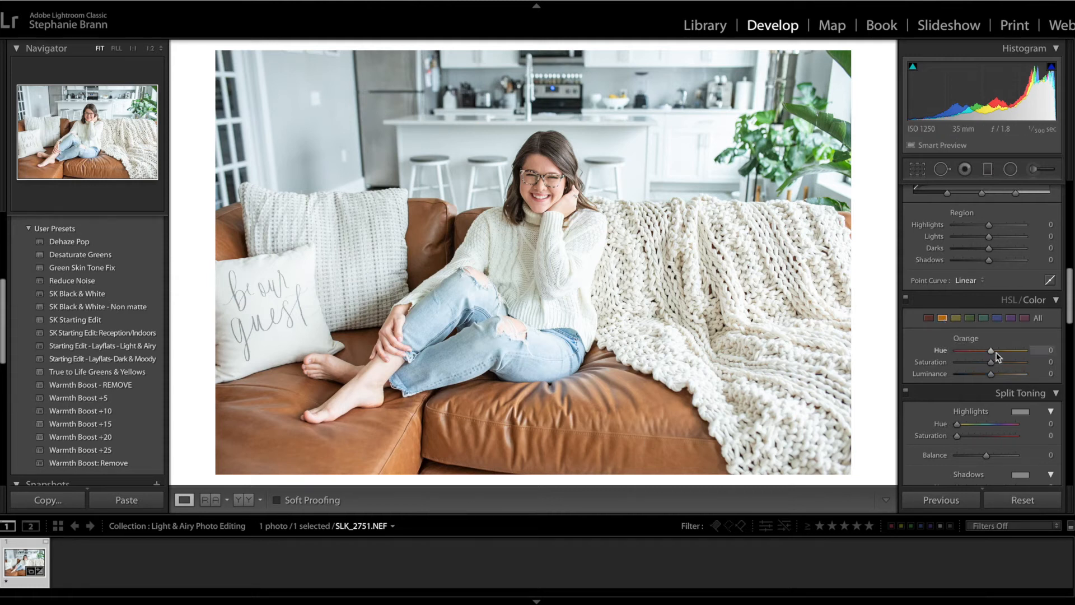
drag(990, 374, 991, 374)
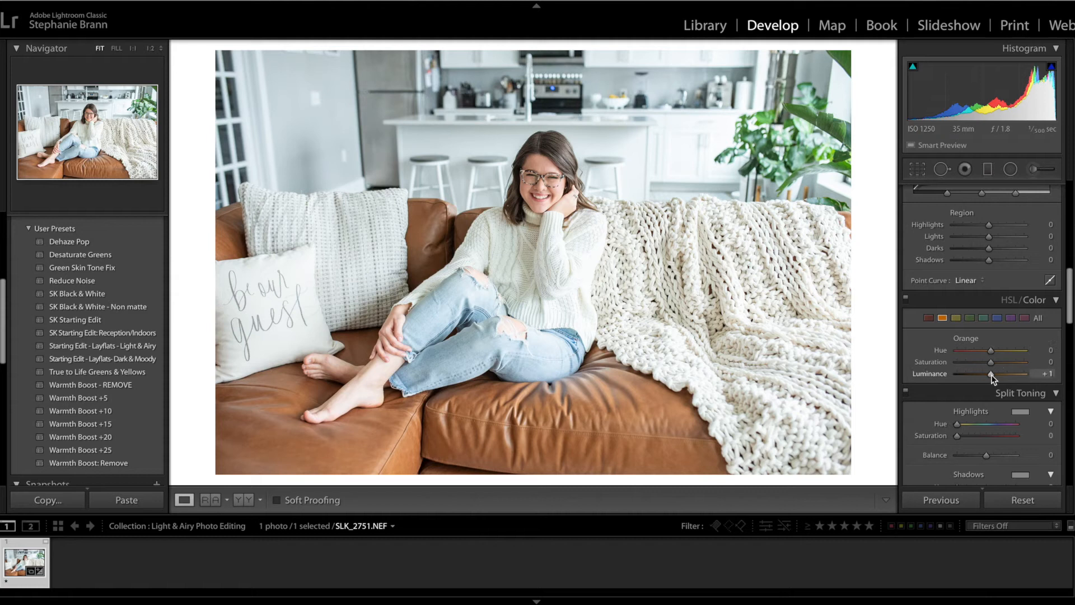
click(944, 318)
click(945, 318)
mouse_move(991, 375)
mouse_down()
mouse_move(1024, 373)
mouse_move(993, 375)
mouse_up()
drag(999, 376, 1029, 368)
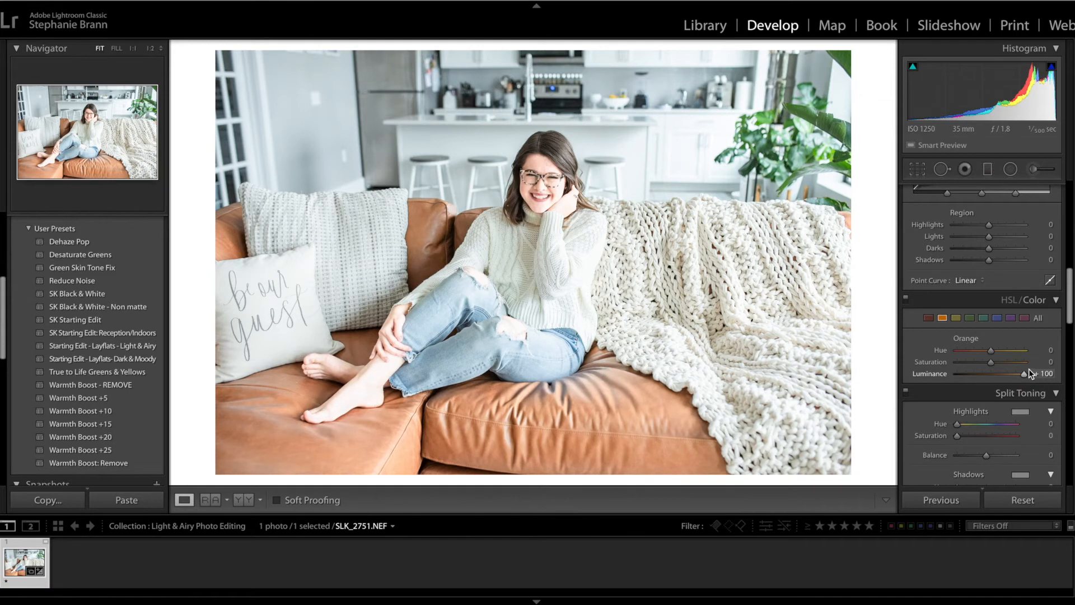
drag(1024, 370, 996, 375)
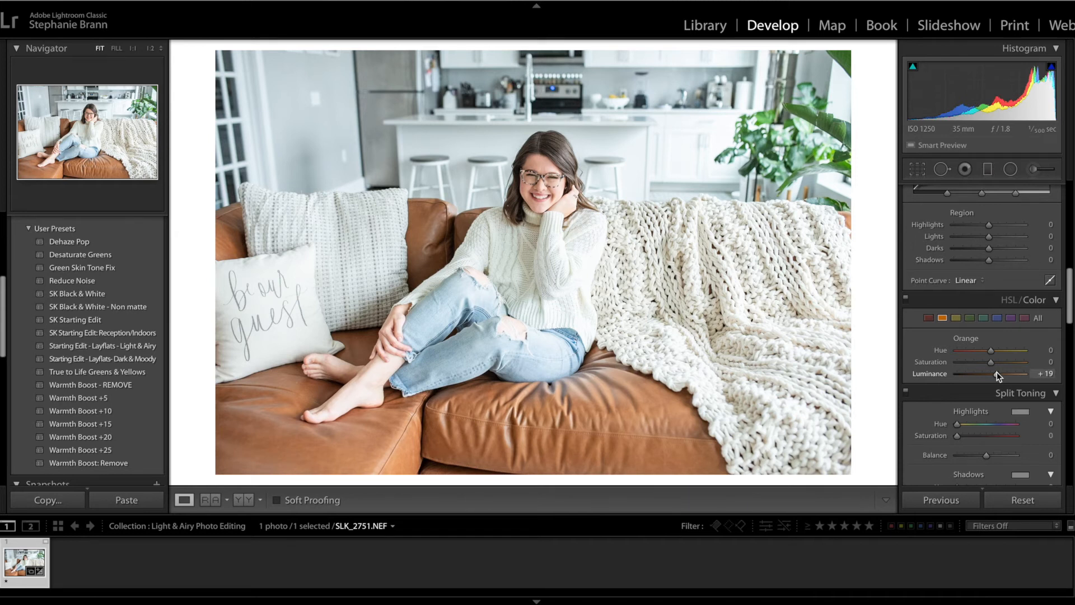
Step: Soften the plant's greens by setting the Green saturation to −15 and luminance to +100
scroll(980, 313, down, 2)
click(969, 270)
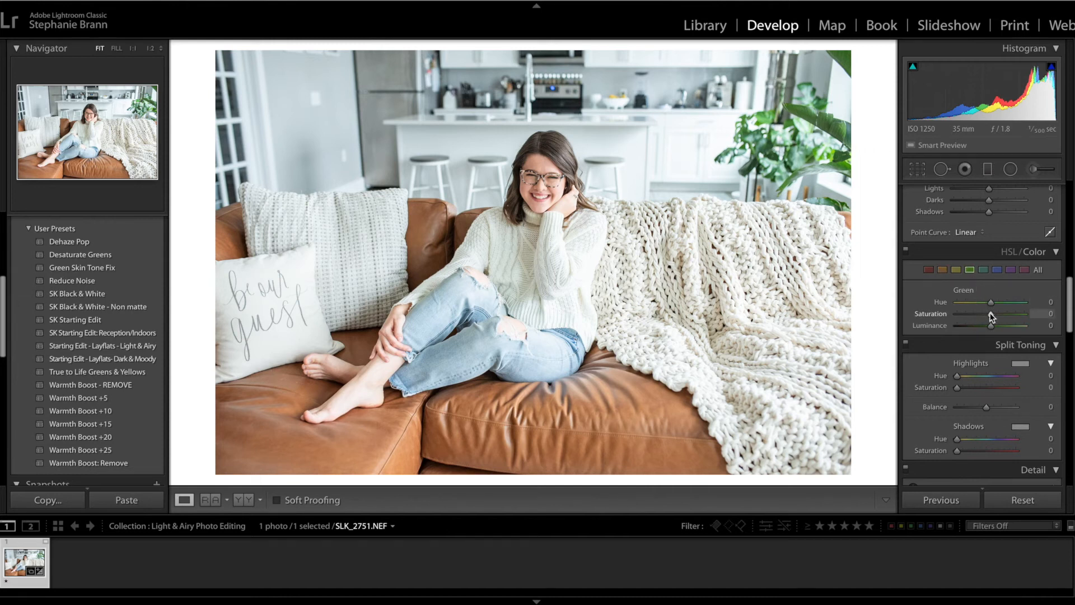
drag(990, 315, 1027, 323)
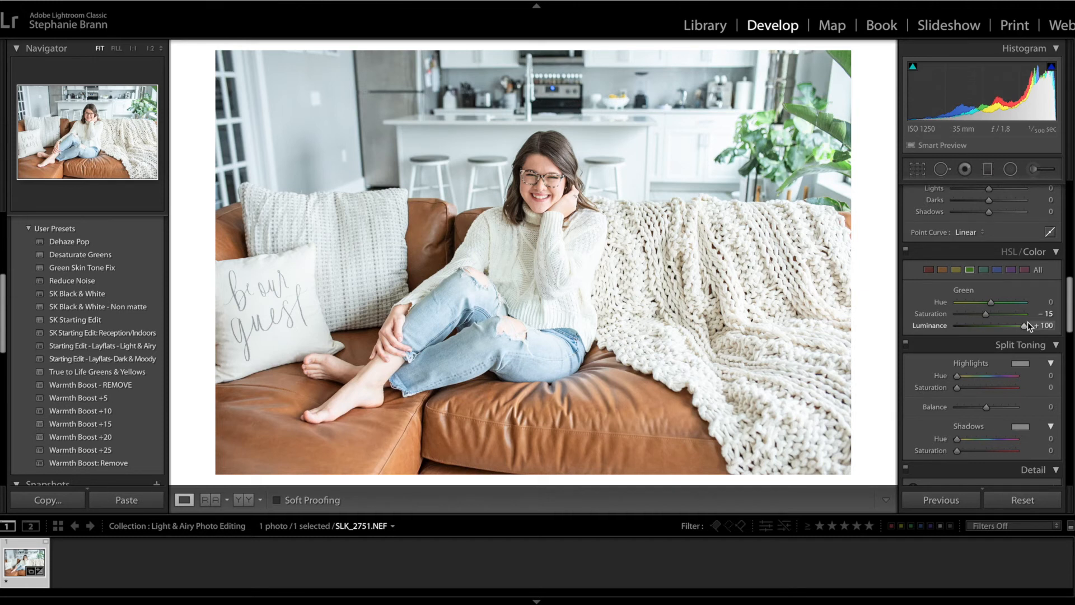
Step: Enable lens profile corrections for the photo
scroll(1002, 352, down, 3)
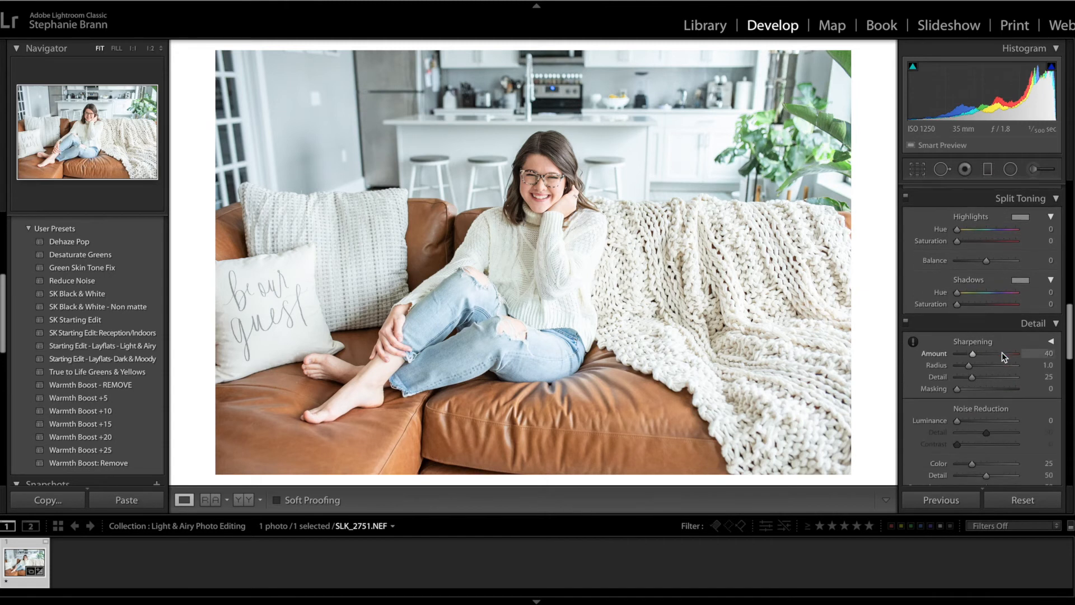
scroll(1002, 353, down, 3)
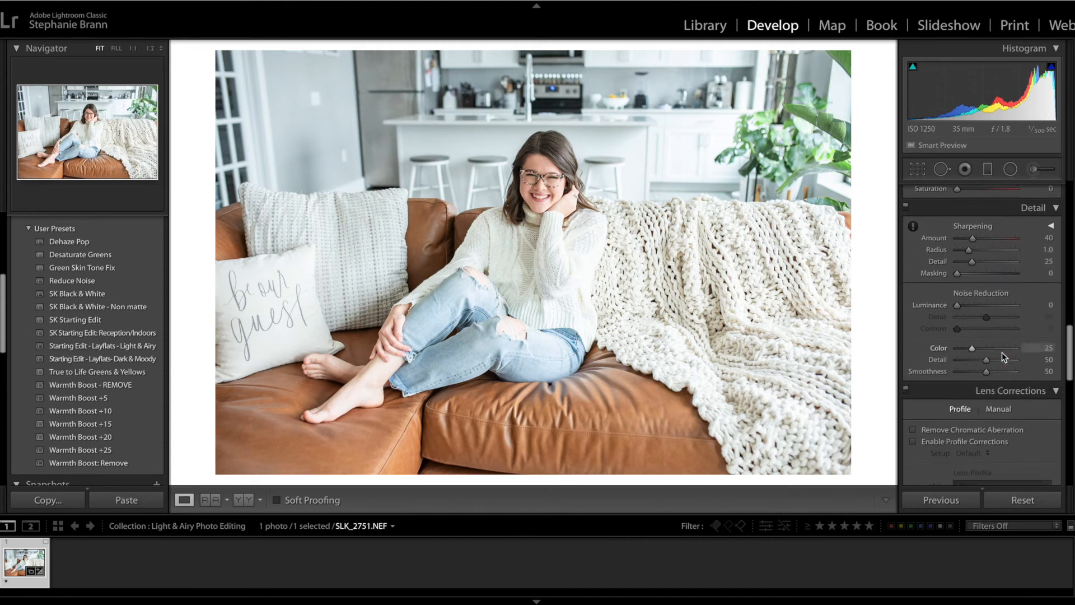
scroll(1002, 356, down, 3)
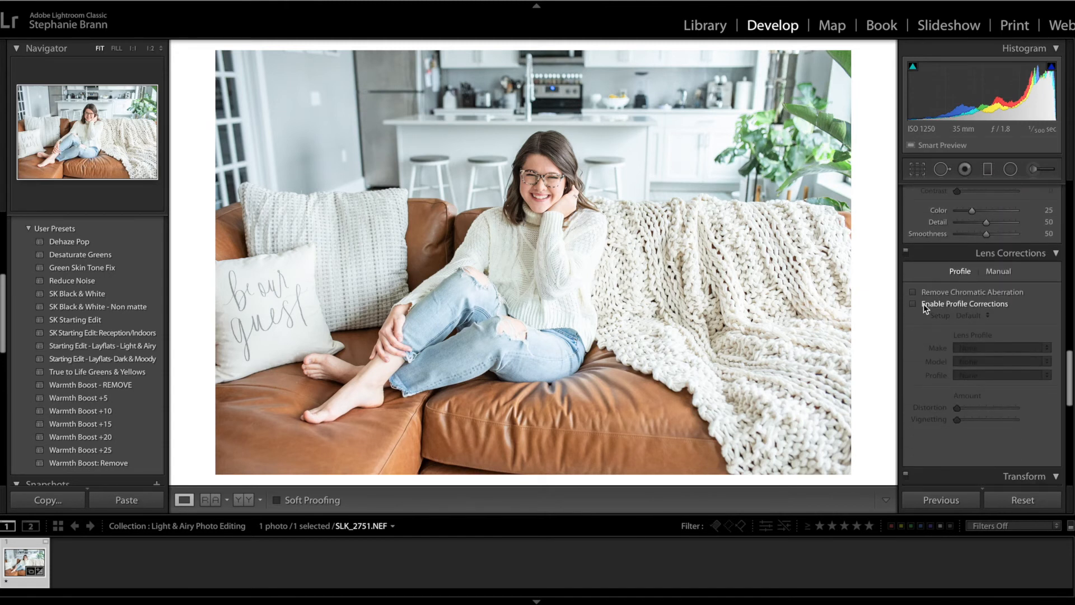
click(931, 303)
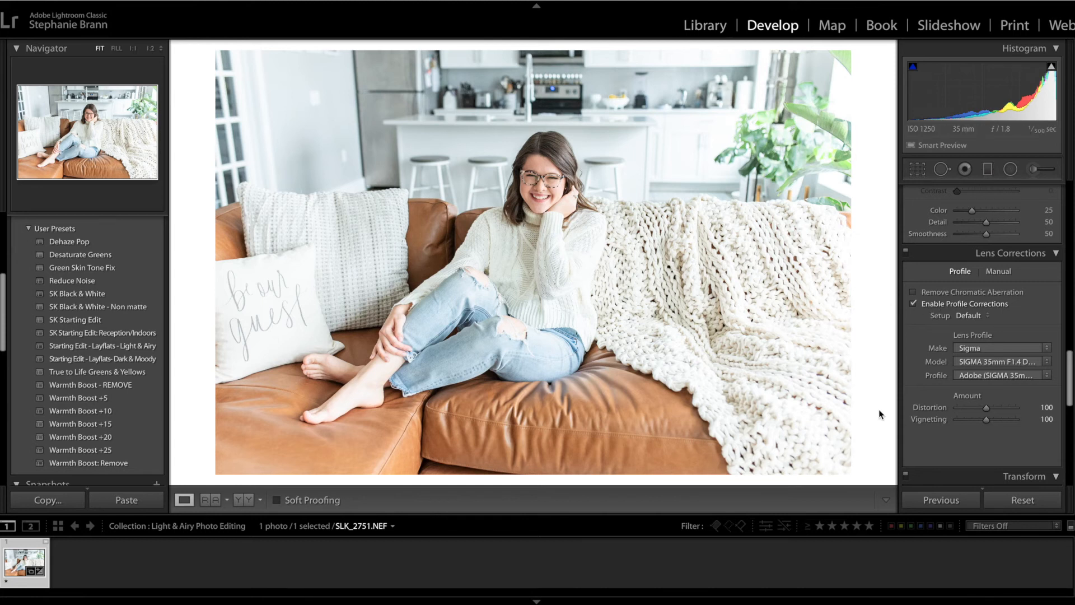
Step: Lower the Exposure to +1.20 and warm the white balance slightly by raising the temperature
scroll(960, 325, up, 5)
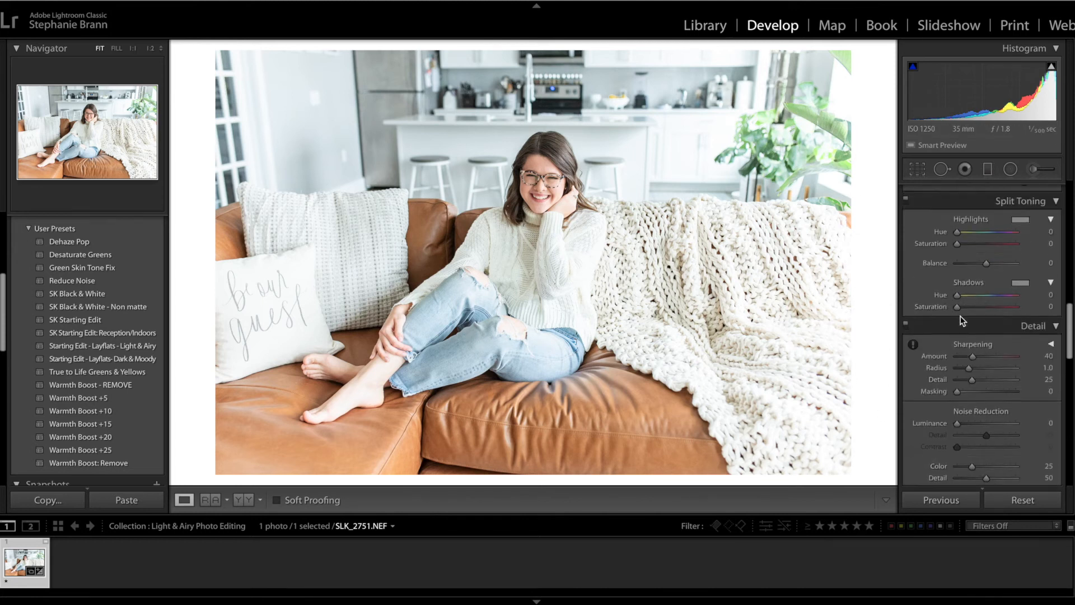
key(minus)
key(minus)
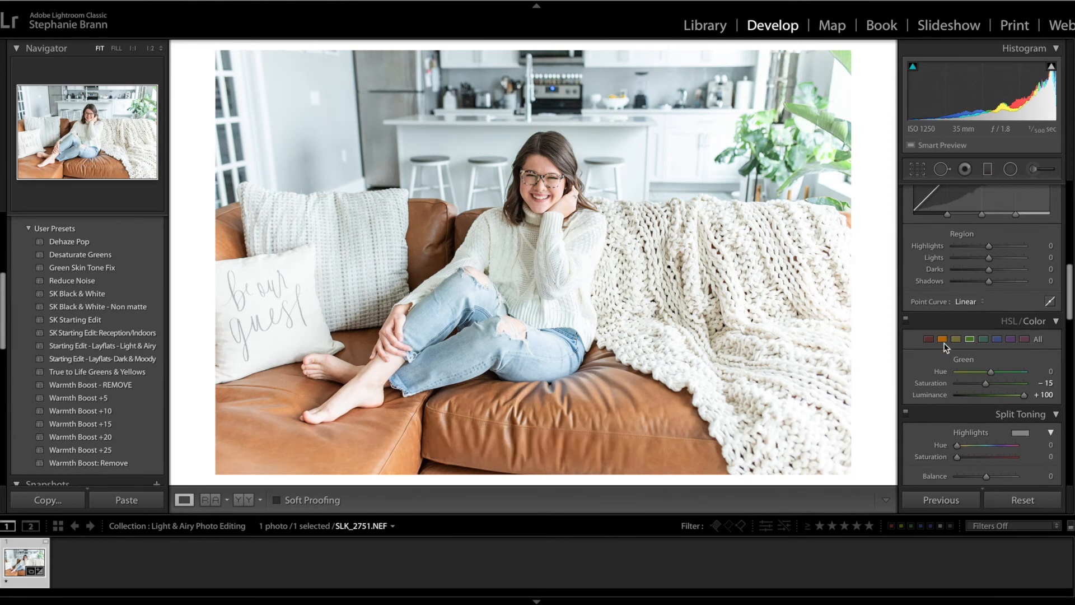
scroll(947, 342, up, 6)
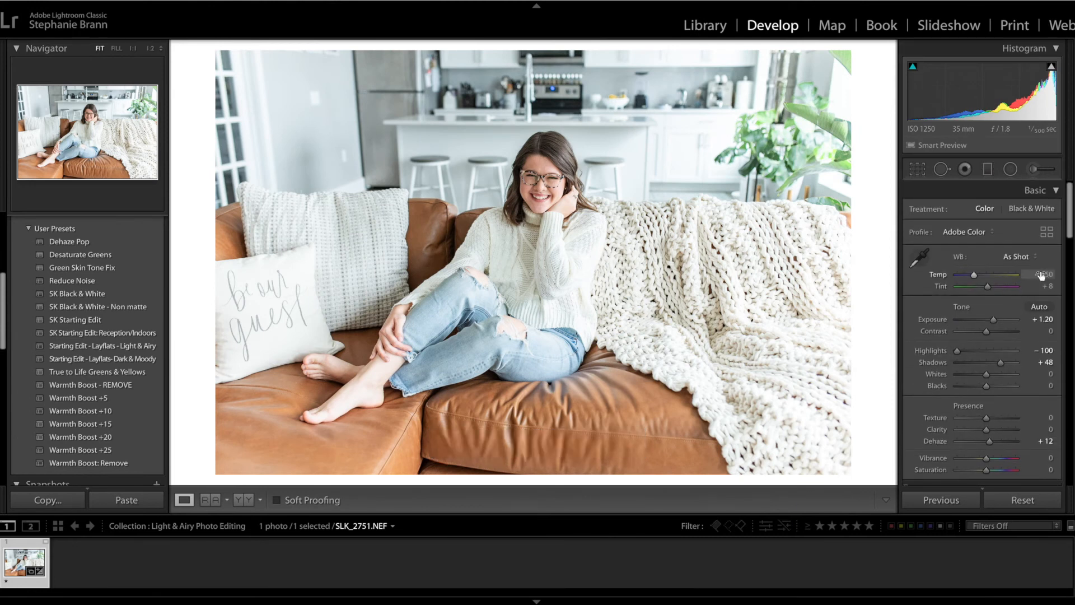
drag(1041, 277, 1038, 274)
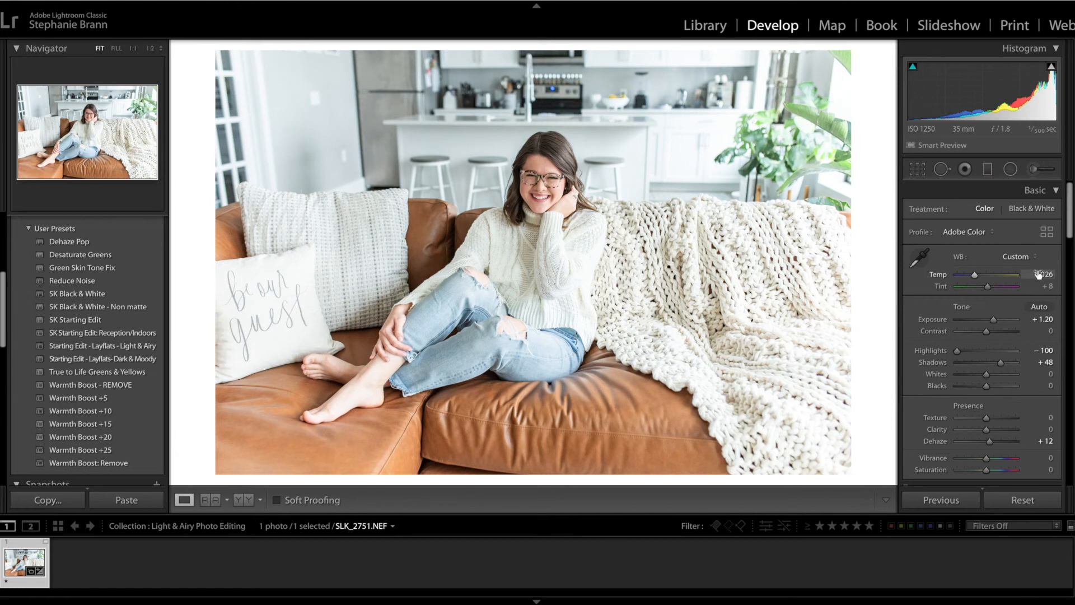